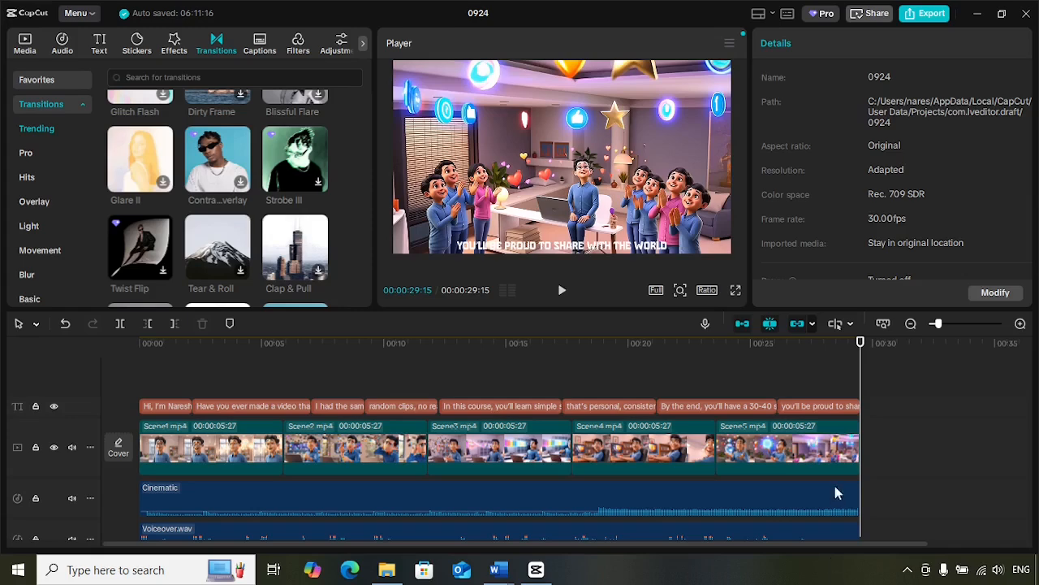
Step: Play the Scene2 clip twice from its start on the timeline to examine its original motion
left_click_drag(859, 347, 621, 348)
left_click_drag(519, 375, 281, 390)
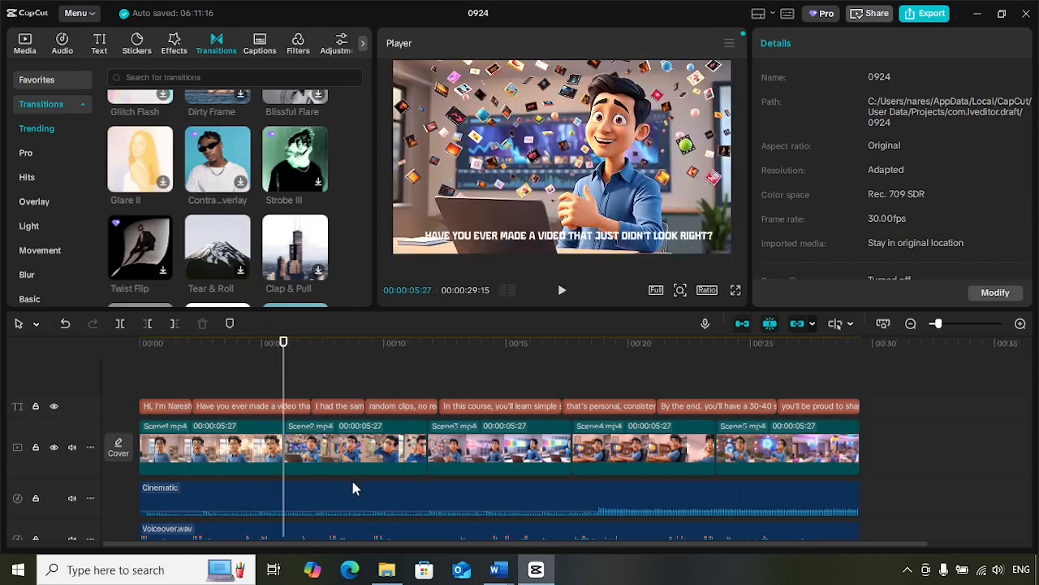
left_click(357, 455)
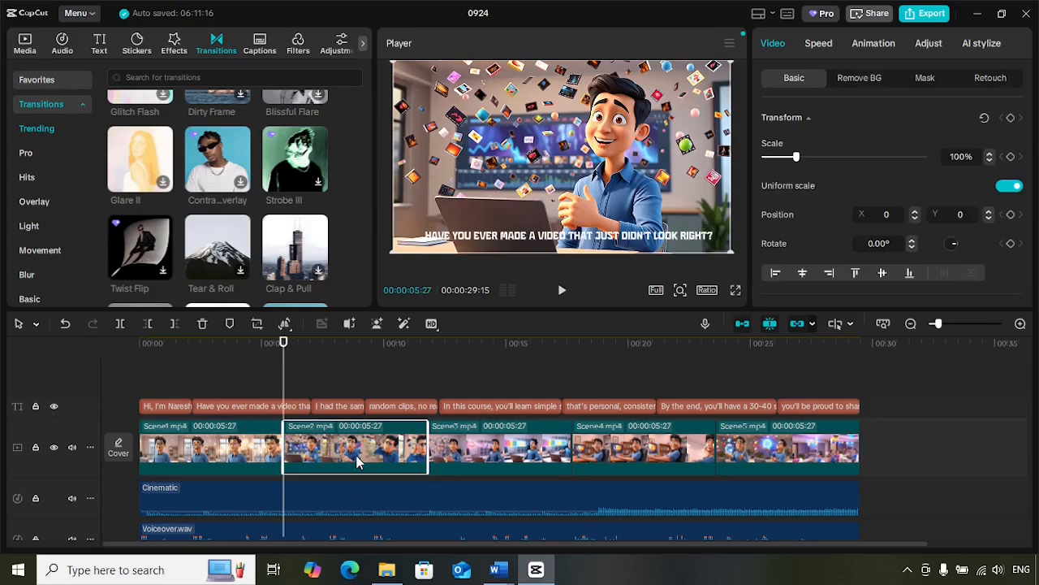
left_click(562, 294)
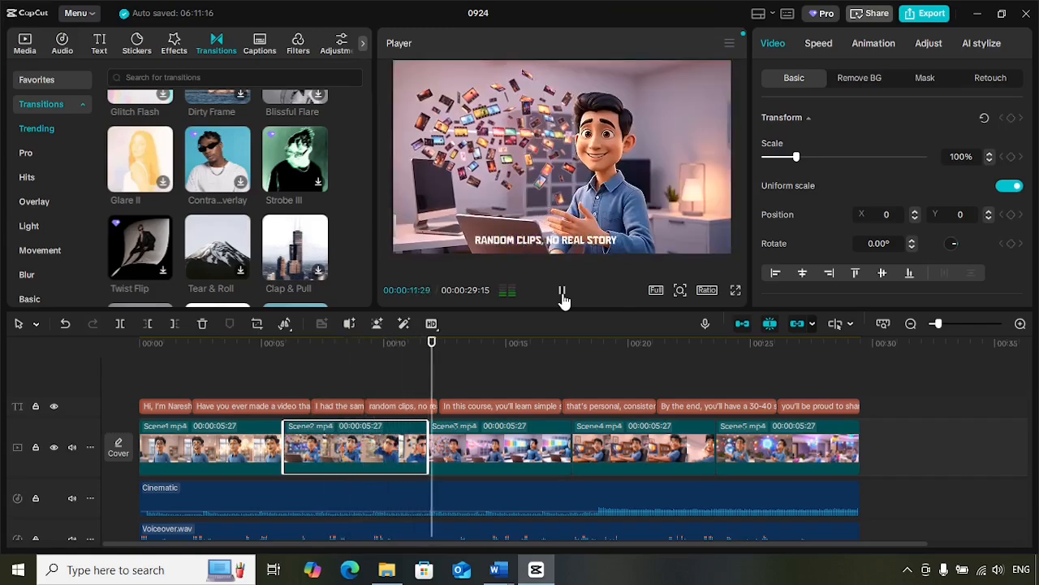
left_click(562, 294)
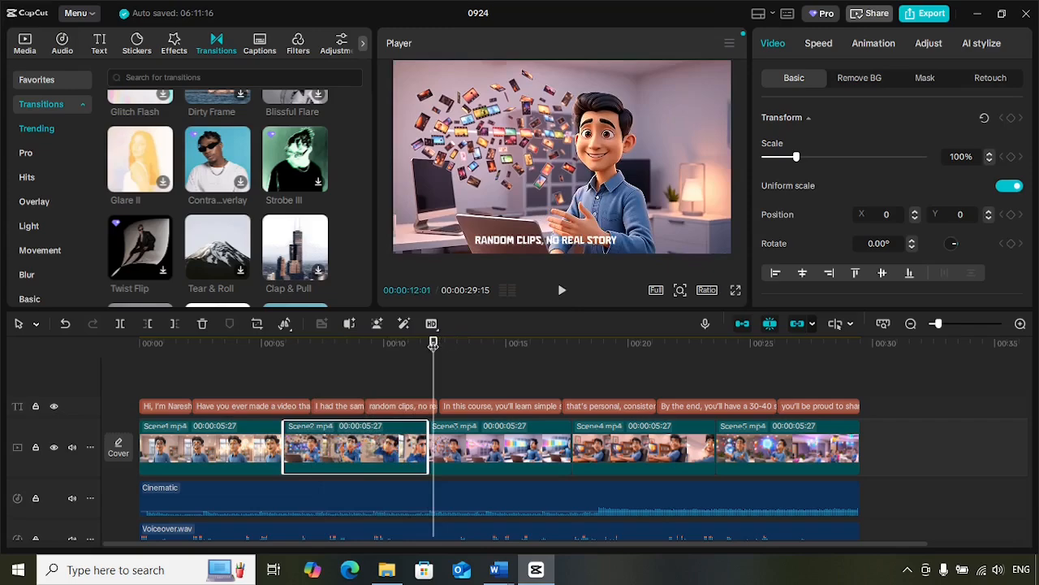
left_click_drag(433, 342, 285, 345)
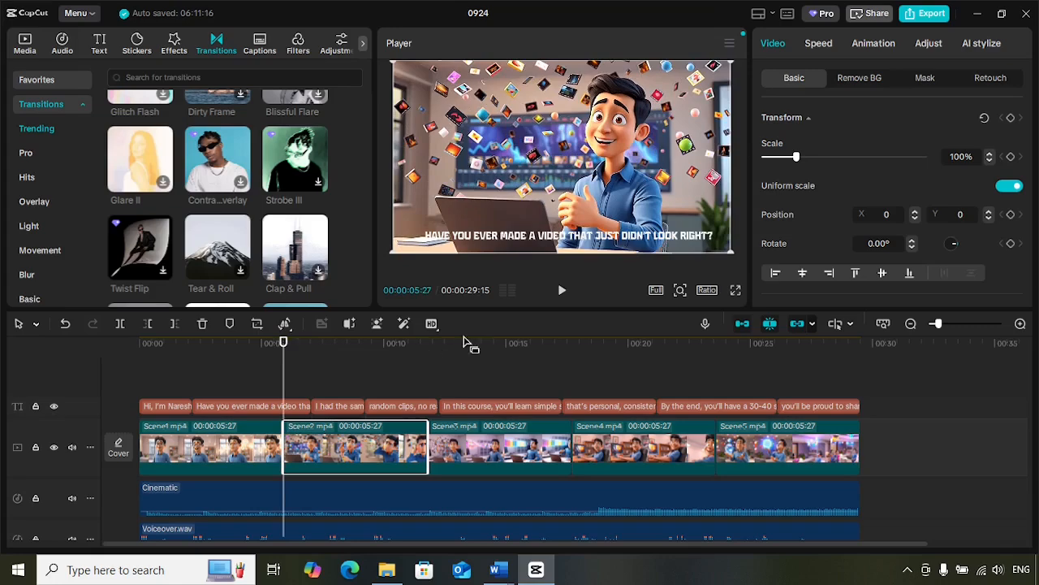
left_click(562, 292)
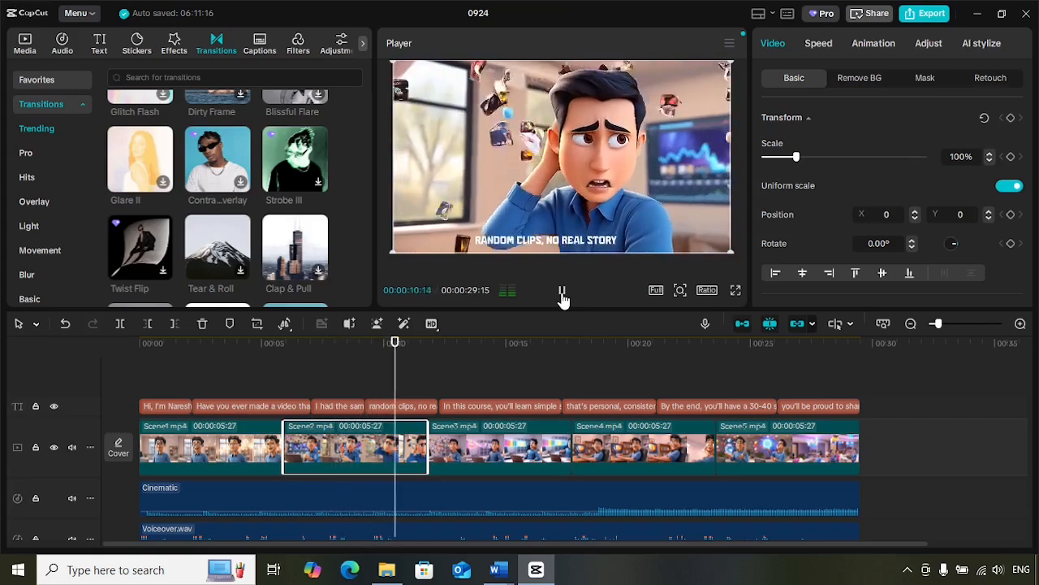
left_click(563, 294)
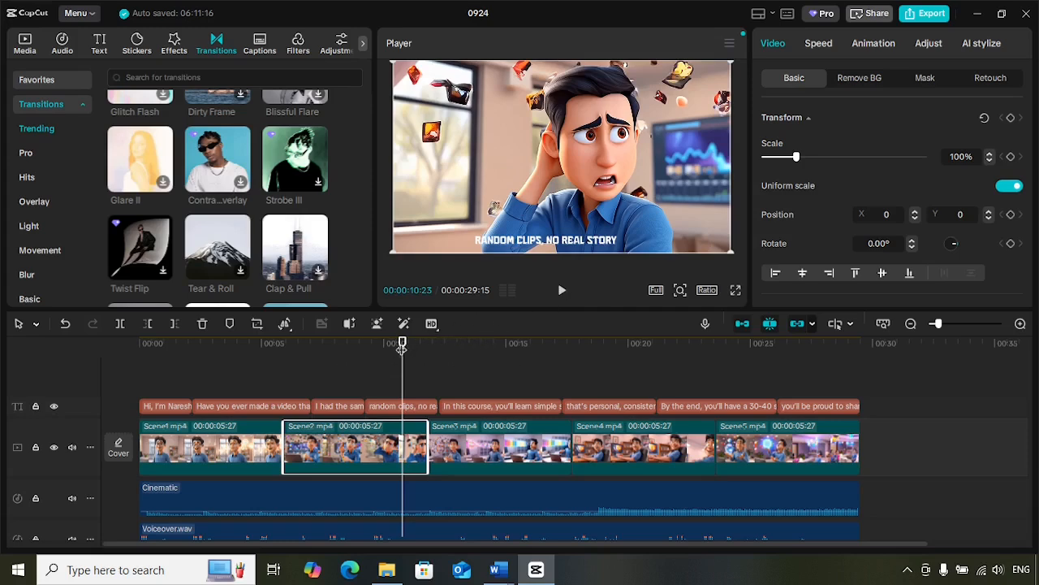
Step: Reverse the Scene2 clip on the timeline with the playhead at the clip's start
left_click_drag(401, 354, 283, 359)
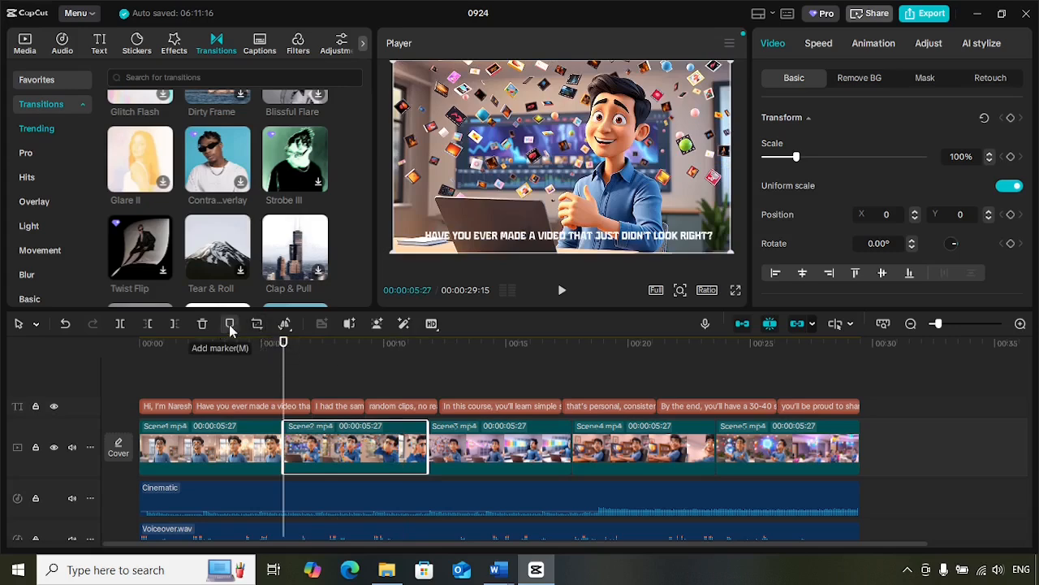
left_click(283, 323)
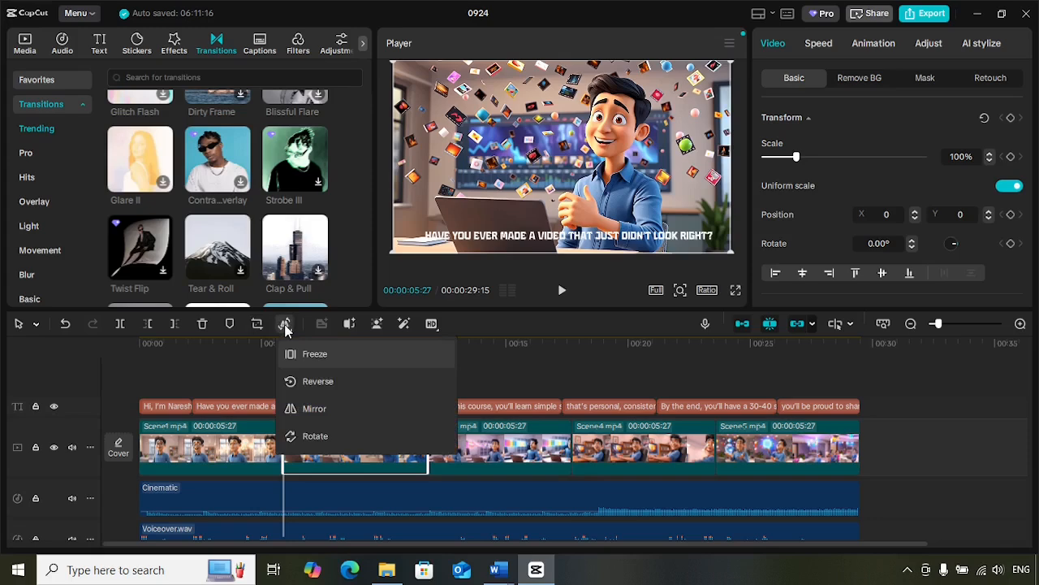
left_click(312, 383)
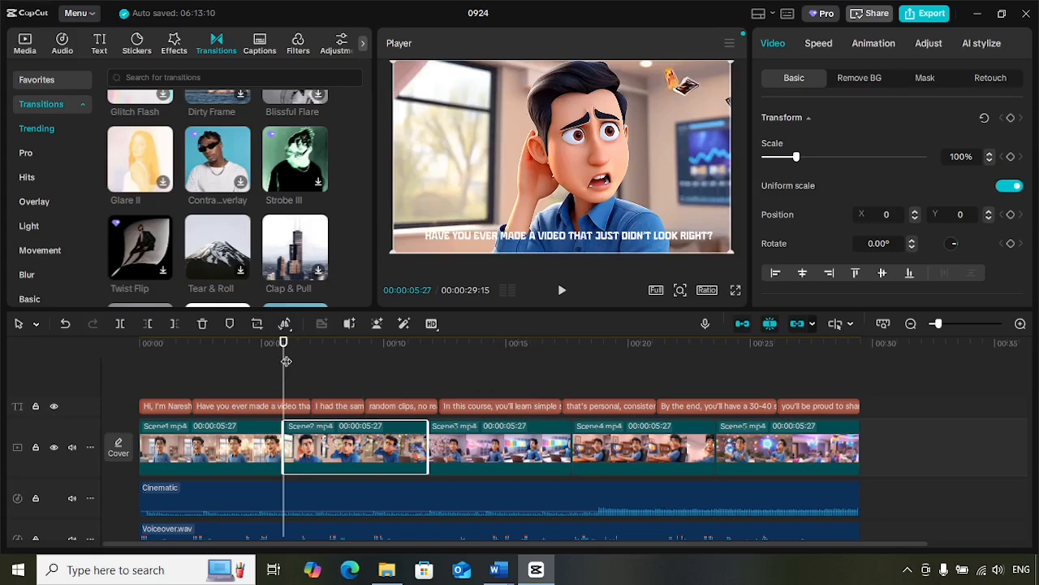
Step: Play the timeline from just before the reversed Scene2 clip to review its backward motion
left_click_drag(285, 360, 270, 362)
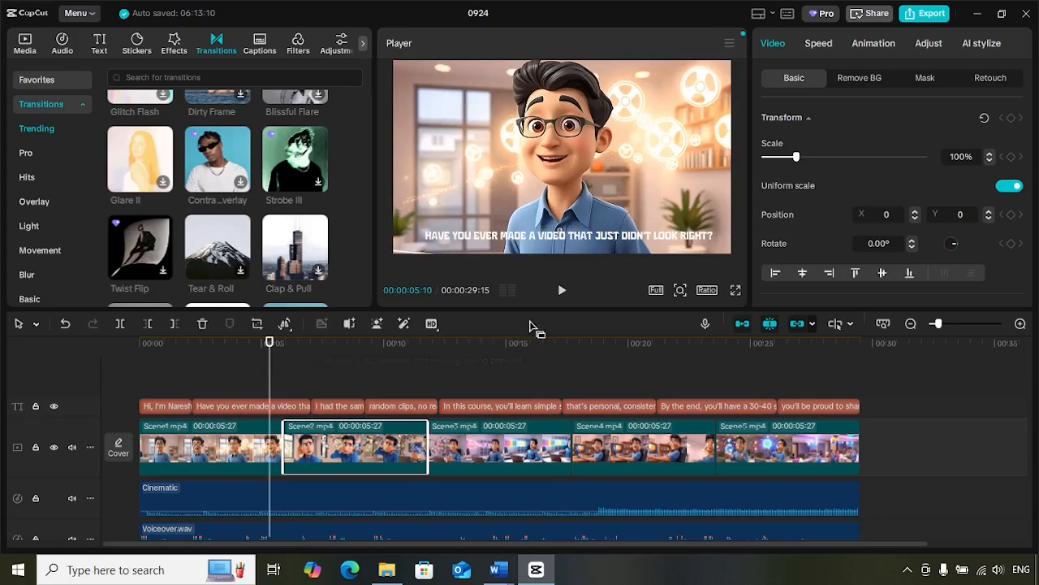
left_click(562, 292)
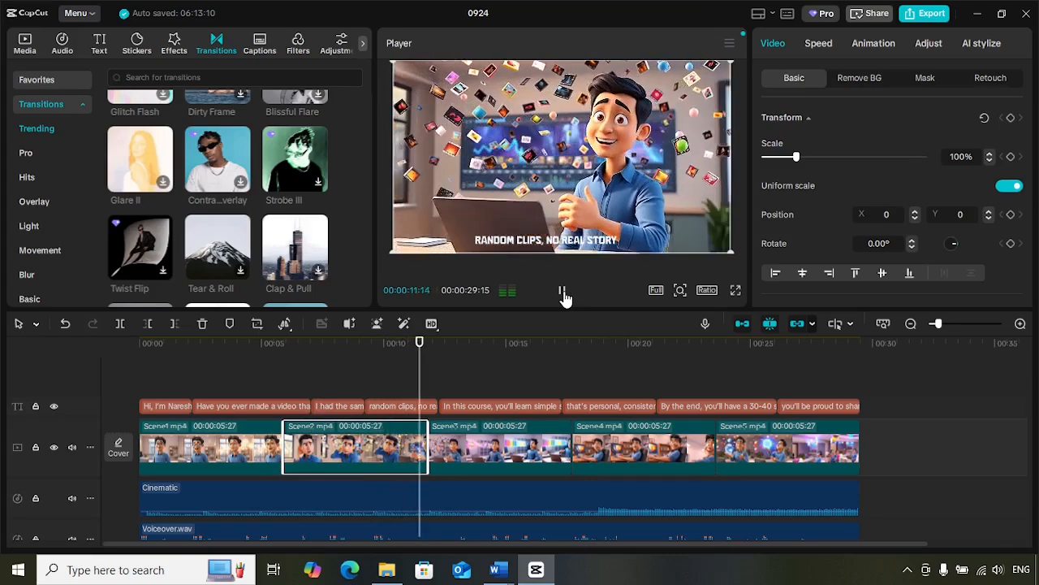
left_click(562, 292)
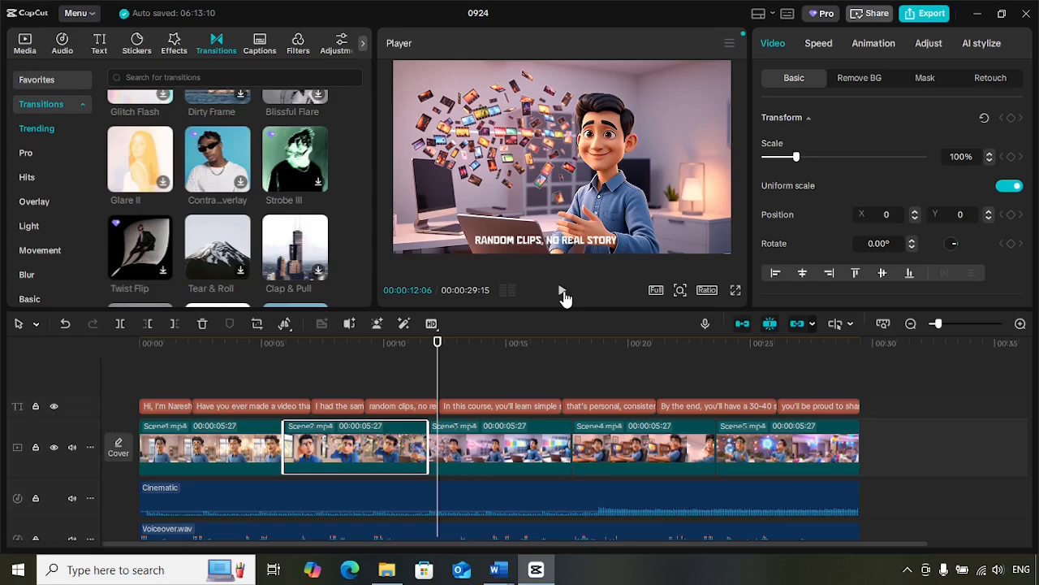
scroll(469, 449, "down", 1)
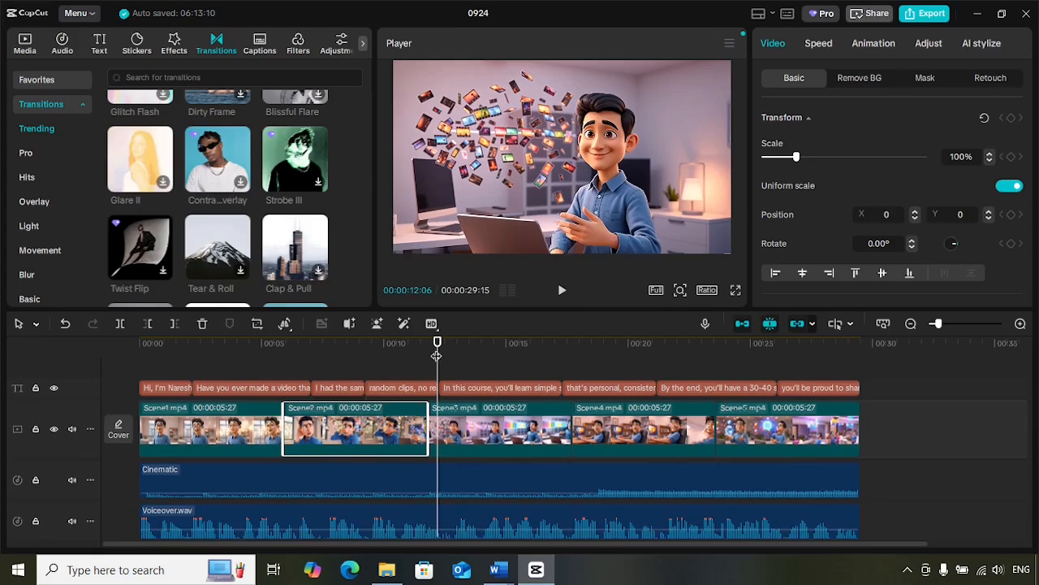
Step: Undo the reversal of the Scene2 clip
left_click(365, 365)
key("ctrl+z")
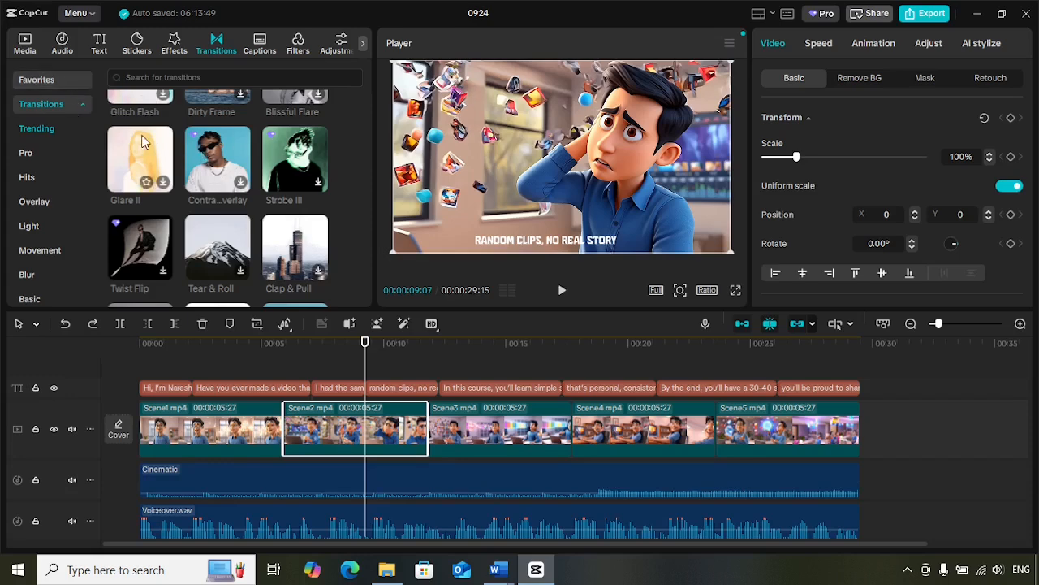
Step: Preview Scene2.mp4 from the imported media and add a second copy of it after the Scene5 clip on the main video track
left_click(21, 49)
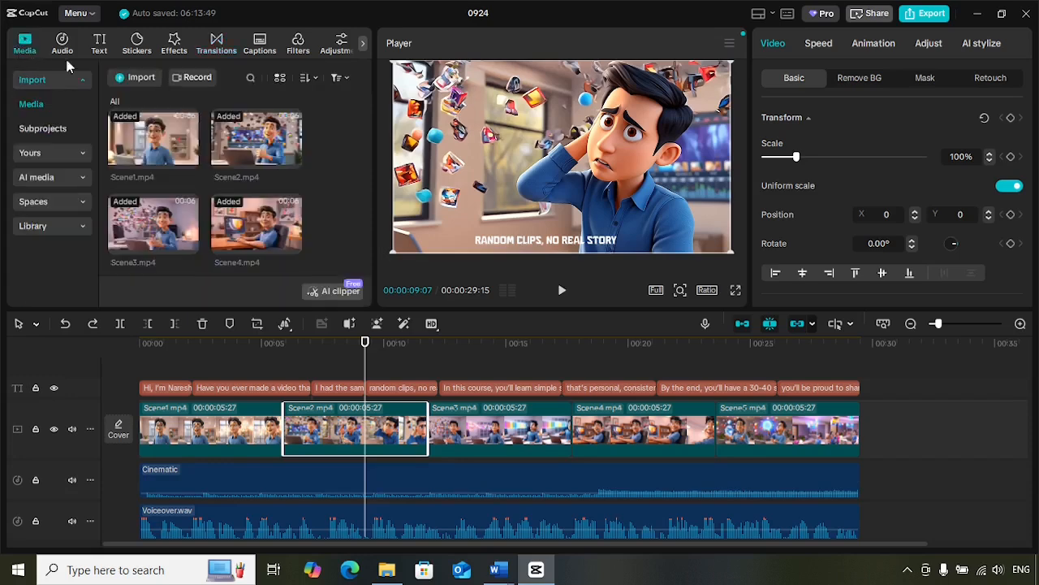
left_click(250, 149)
key("space")
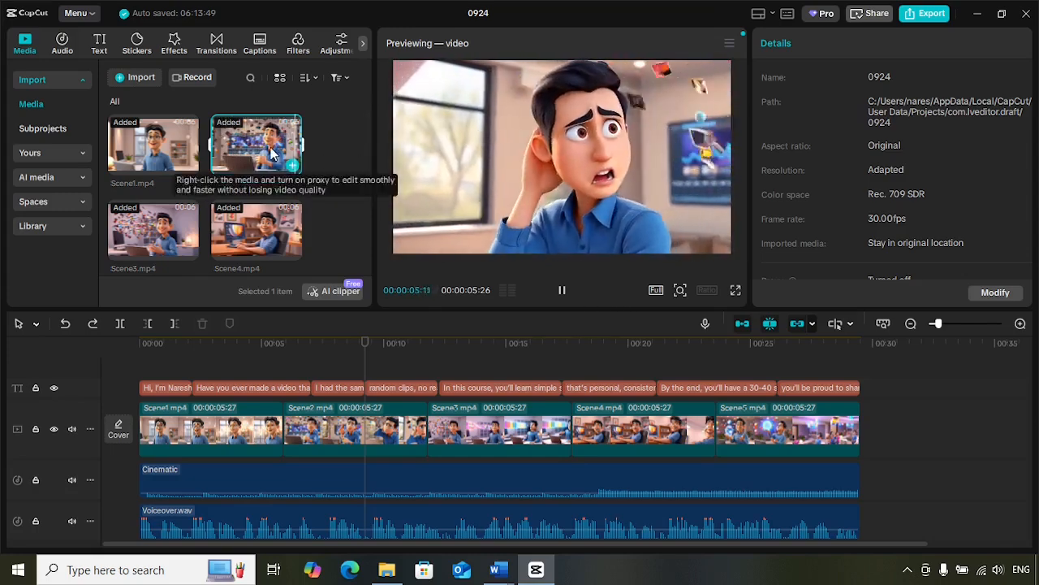
left_click_drag(272, 152, 862, 436)
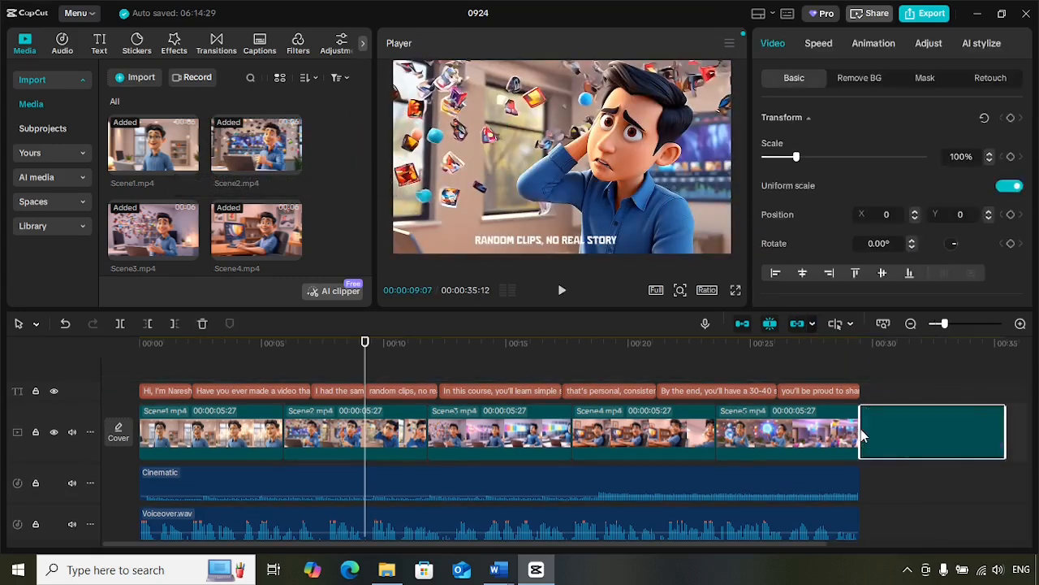
Step: Reverse the original Scene2 clip between Scene1 and Scene3, leaving the copy after Scene5 unselected
left_click(309, 436)
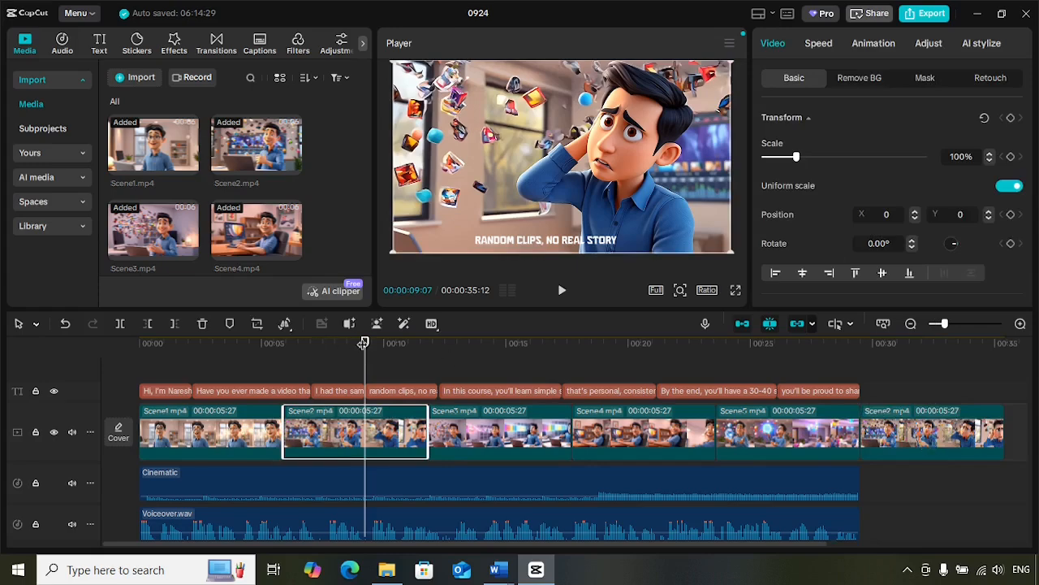
left_click_drag(364, 341, 860, 365)
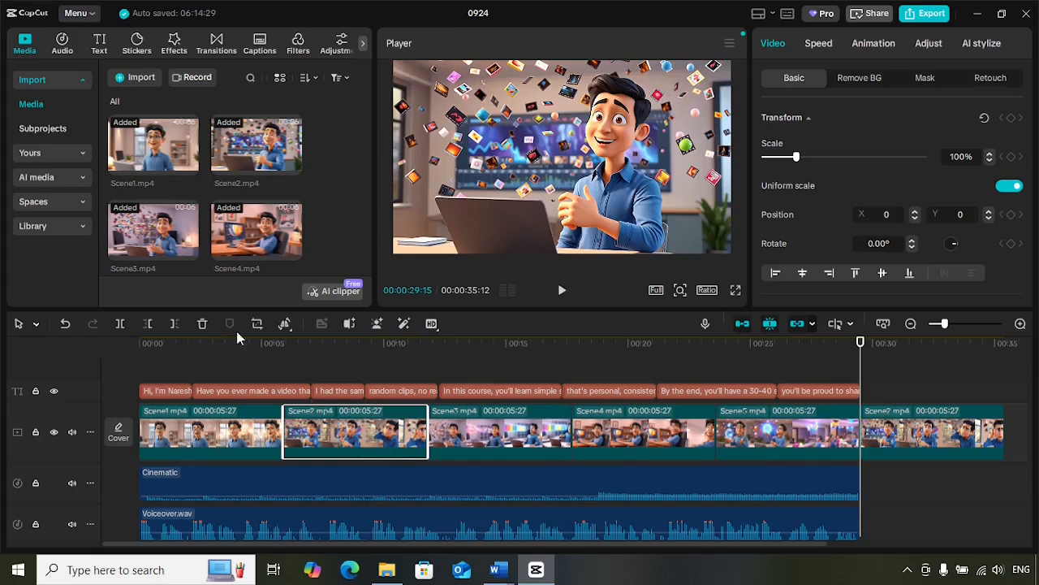
left_click(284, 331)
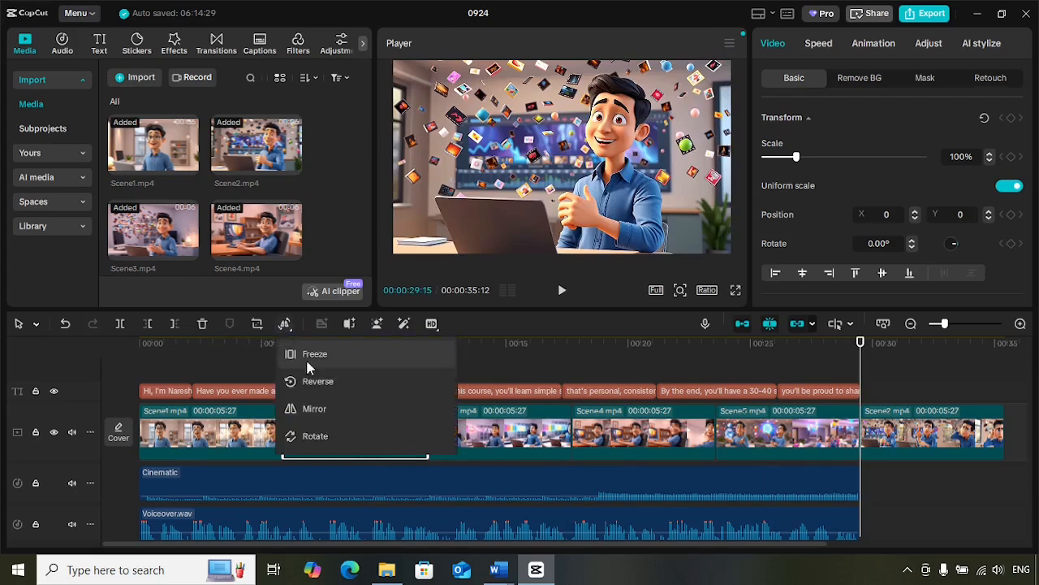
left_click(319, 381)
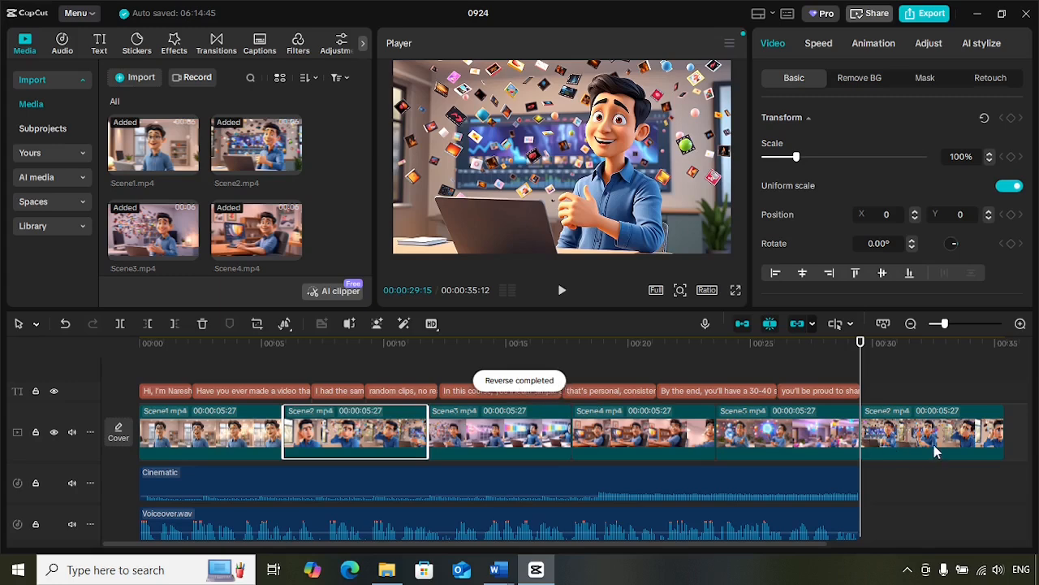
Step: Move the unreversed Scene2 copy directly after the reversed Scene2 clip and play both from just before the first to compare them
left_click_drag(935, 453, 500, 451)
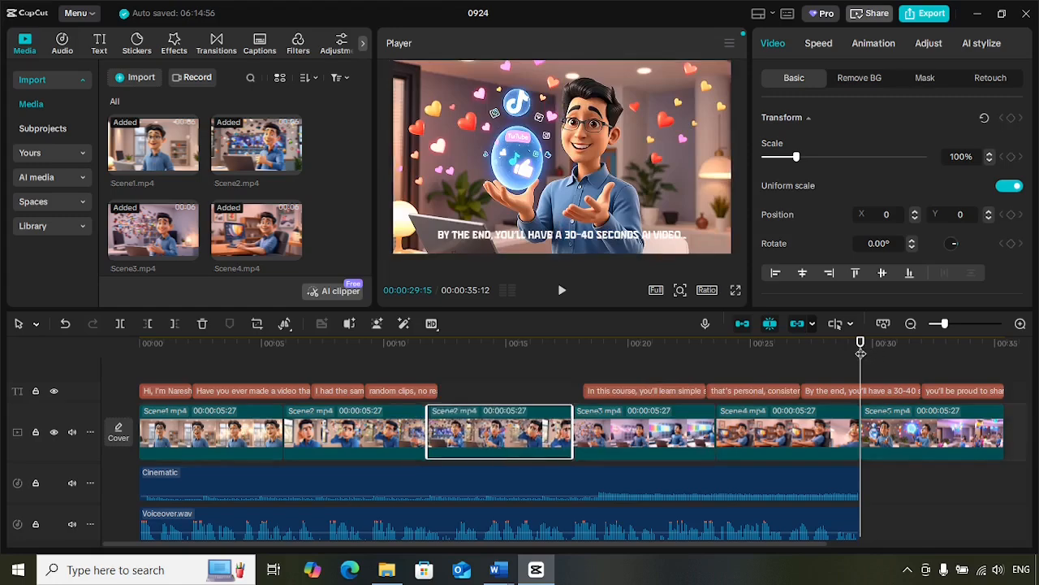
left_click_drag(861, 354, 273, 366)
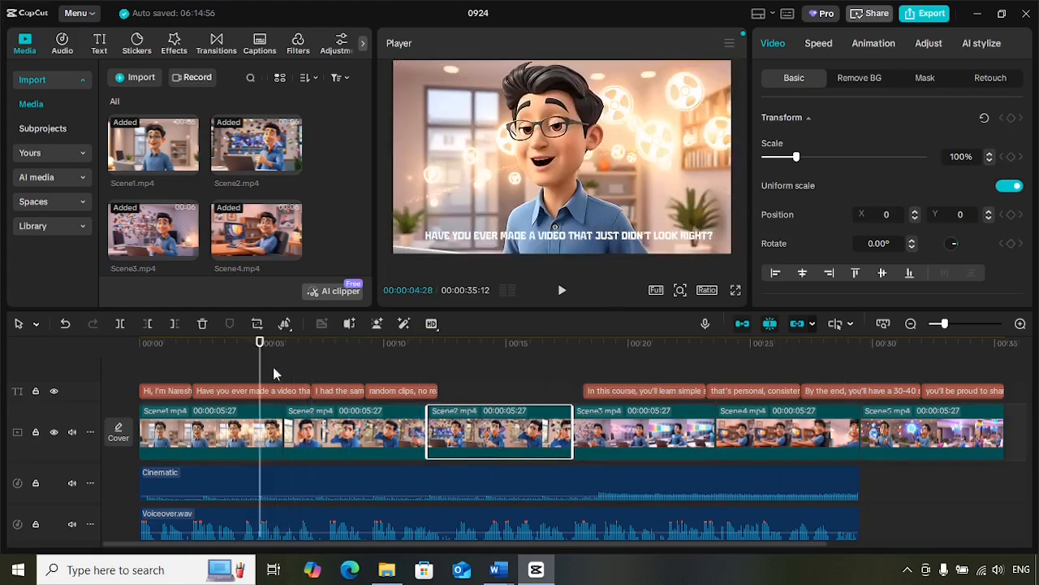
left_click(351, 440)
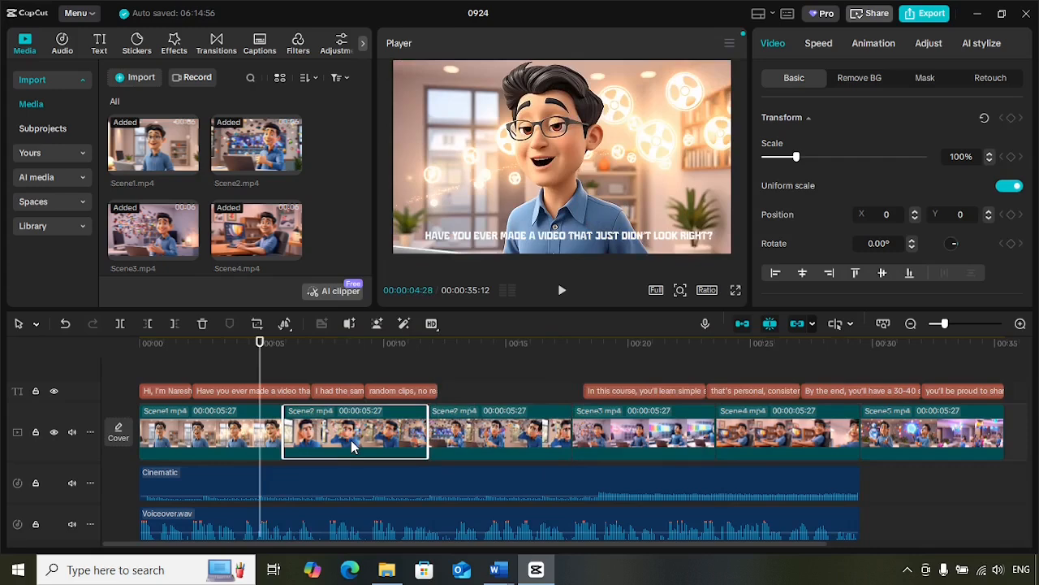
left_click(520, 440)
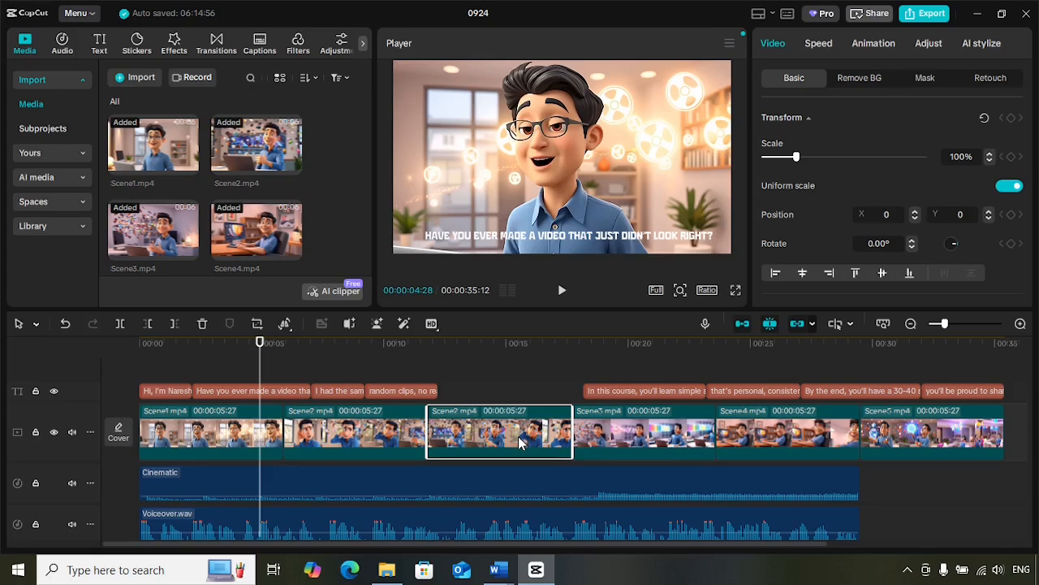
left_click(351, 449)
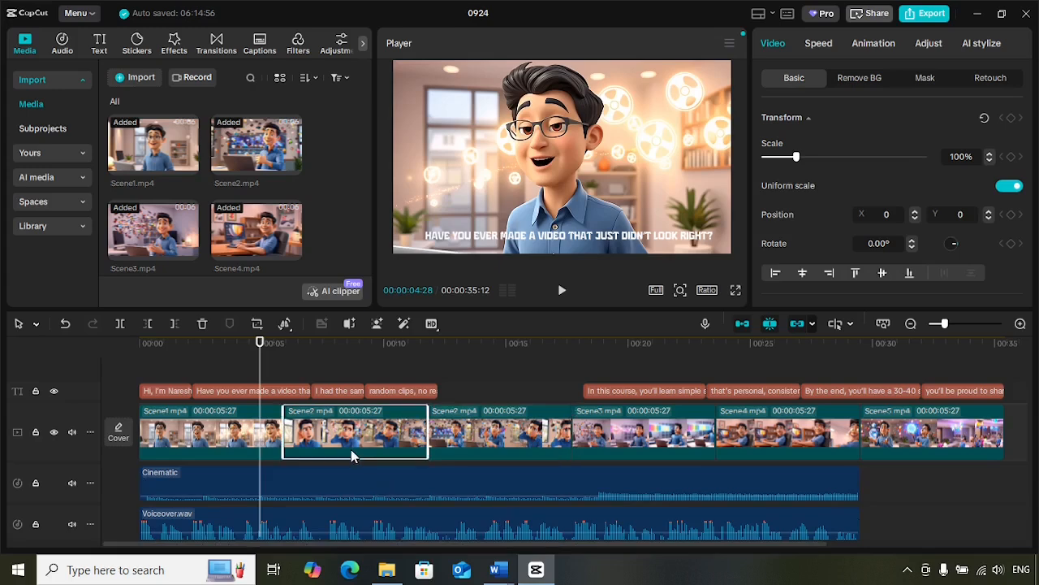
left_click(505, 437)
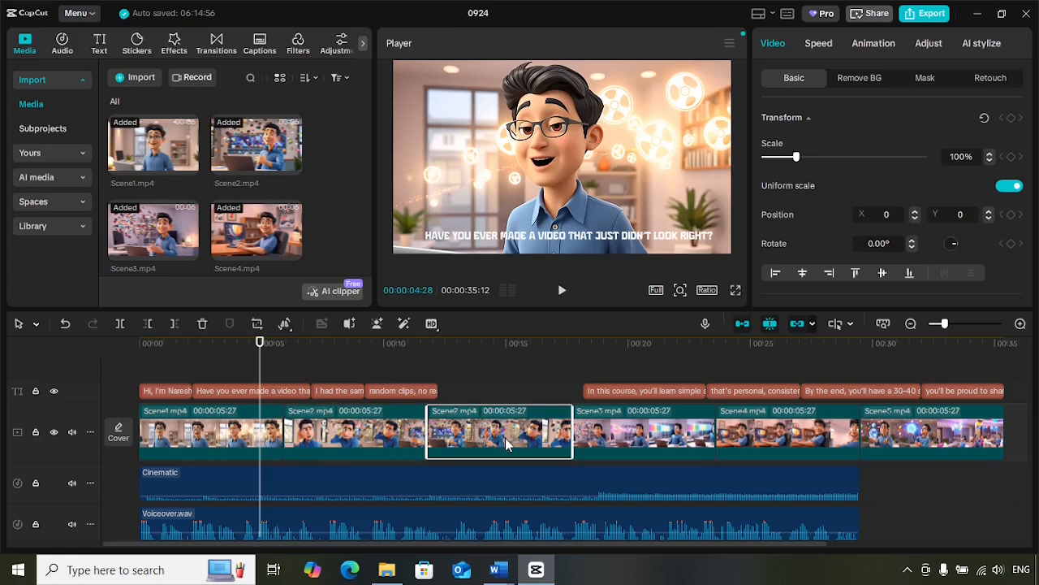
left_click(367, 436)
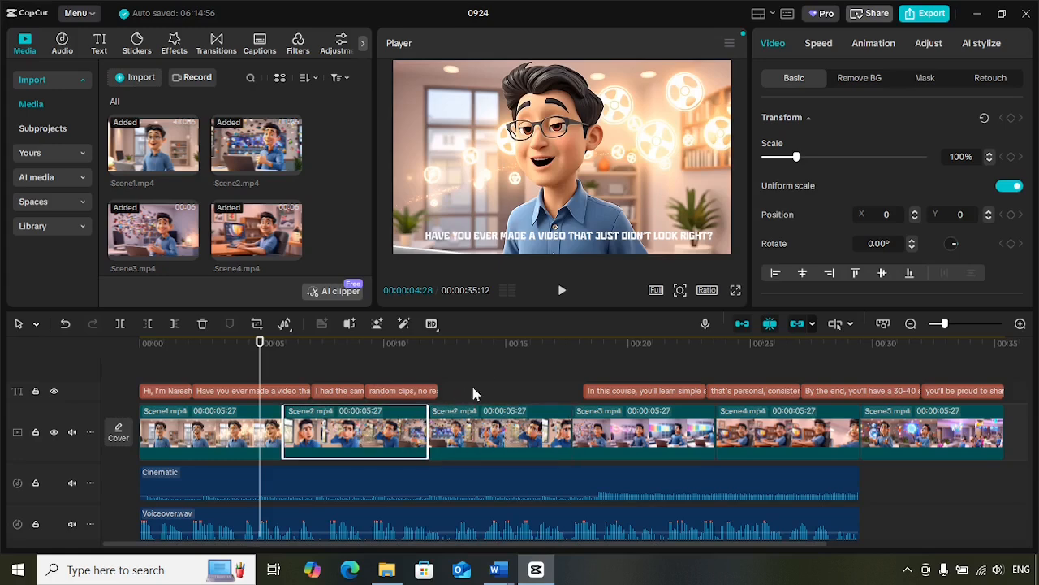
left_click(562, 292)
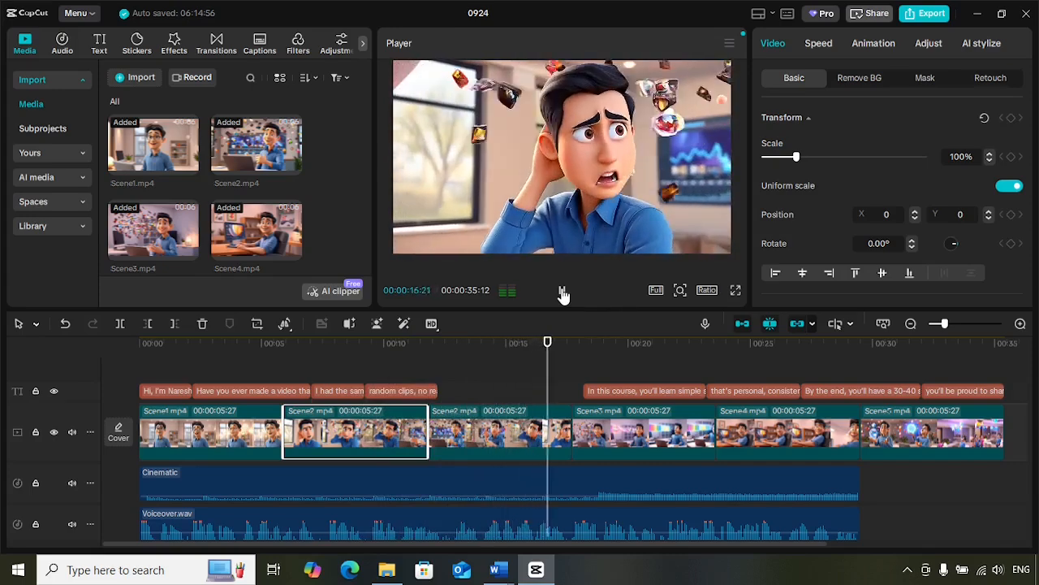
left_click(561, 294)
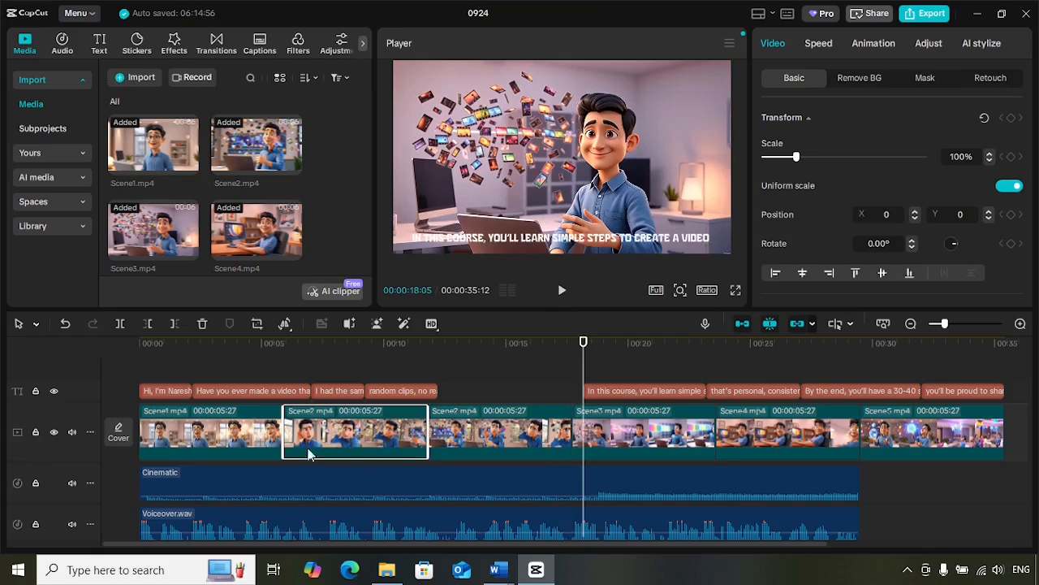
Step: Undo the move of the unreversed Scene2 copy and delete that copy from the end of the video track
left_click(492, 440)
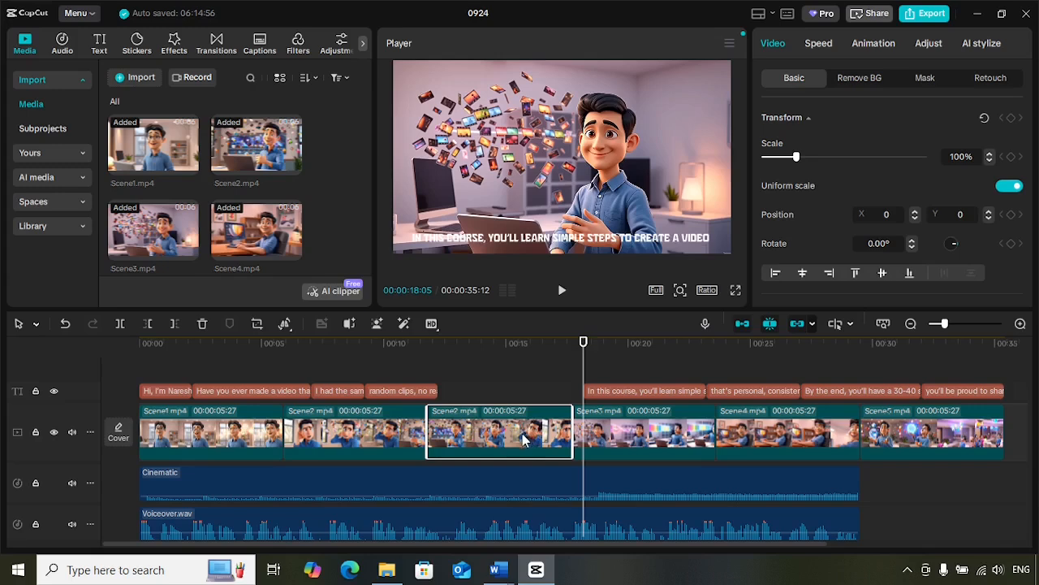
key("ctrl+z")
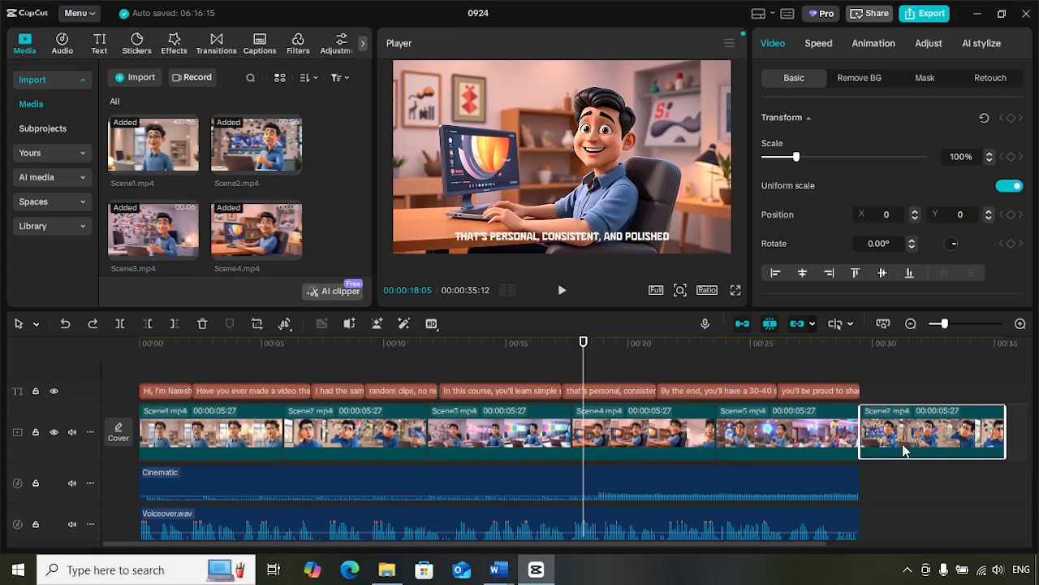
key("Delete")
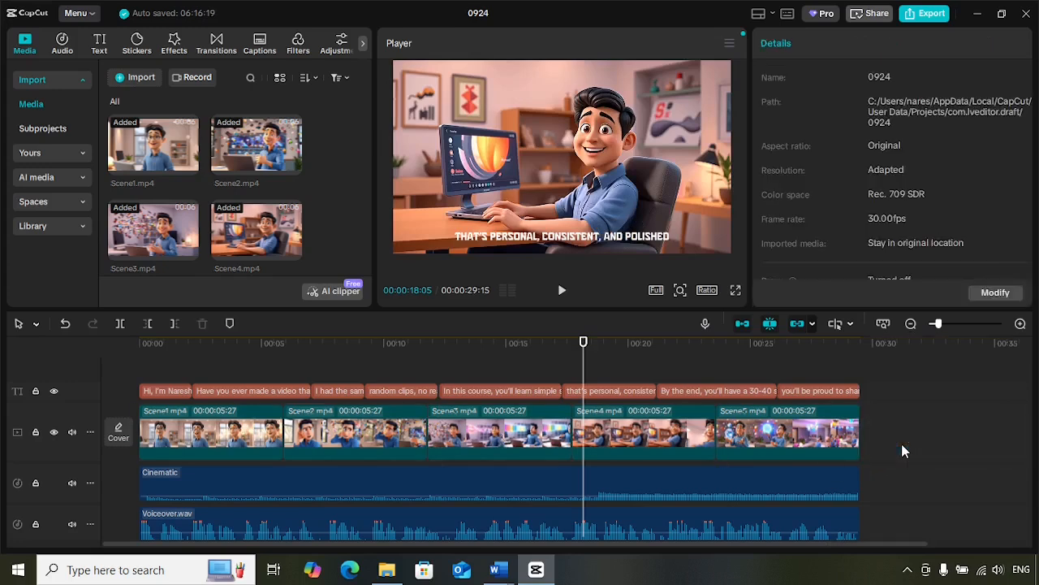